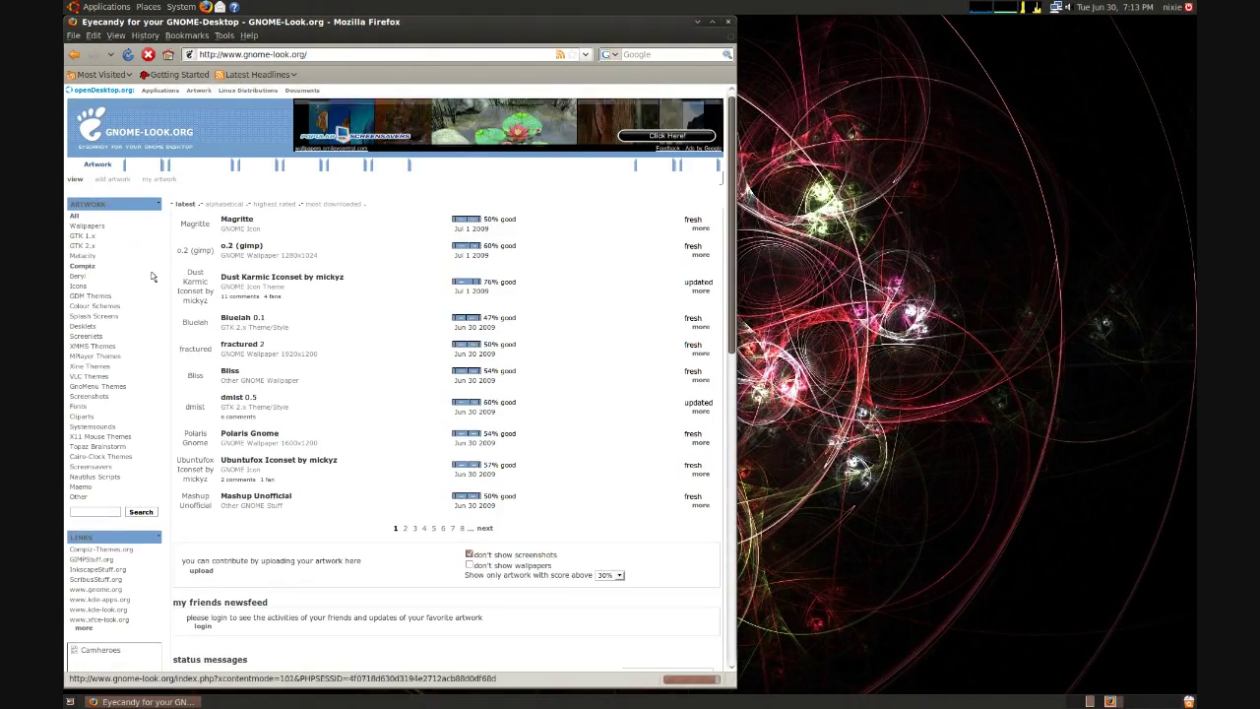
- Search the site's artwork for "slickness black" and open the page of the Slickness Black 0.9 theme
click(106, 513)
text(s)
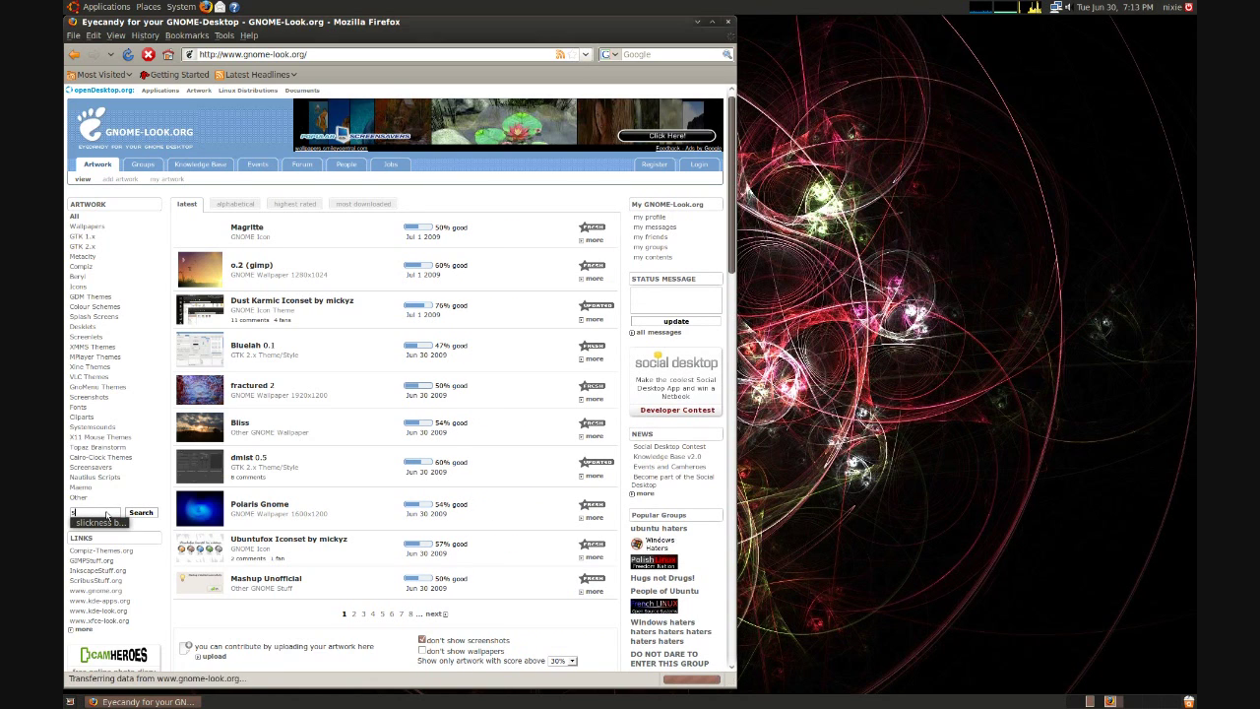
text(lickness black)
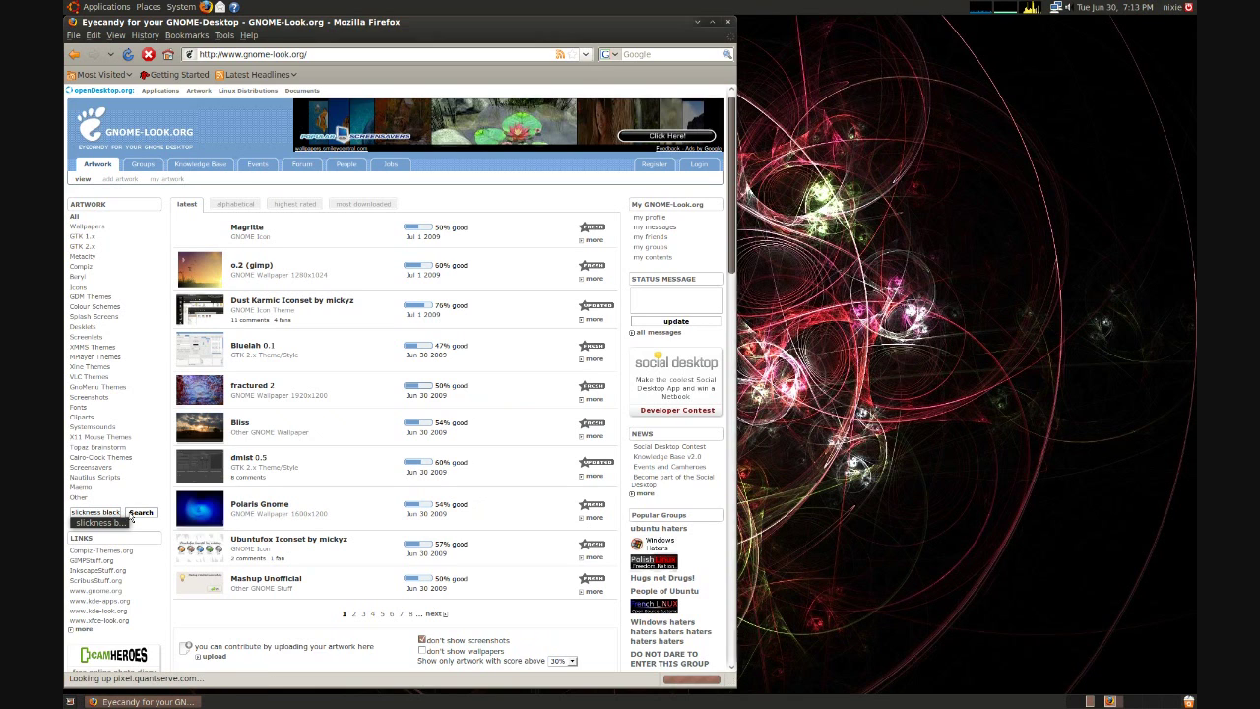
click(139, 514)
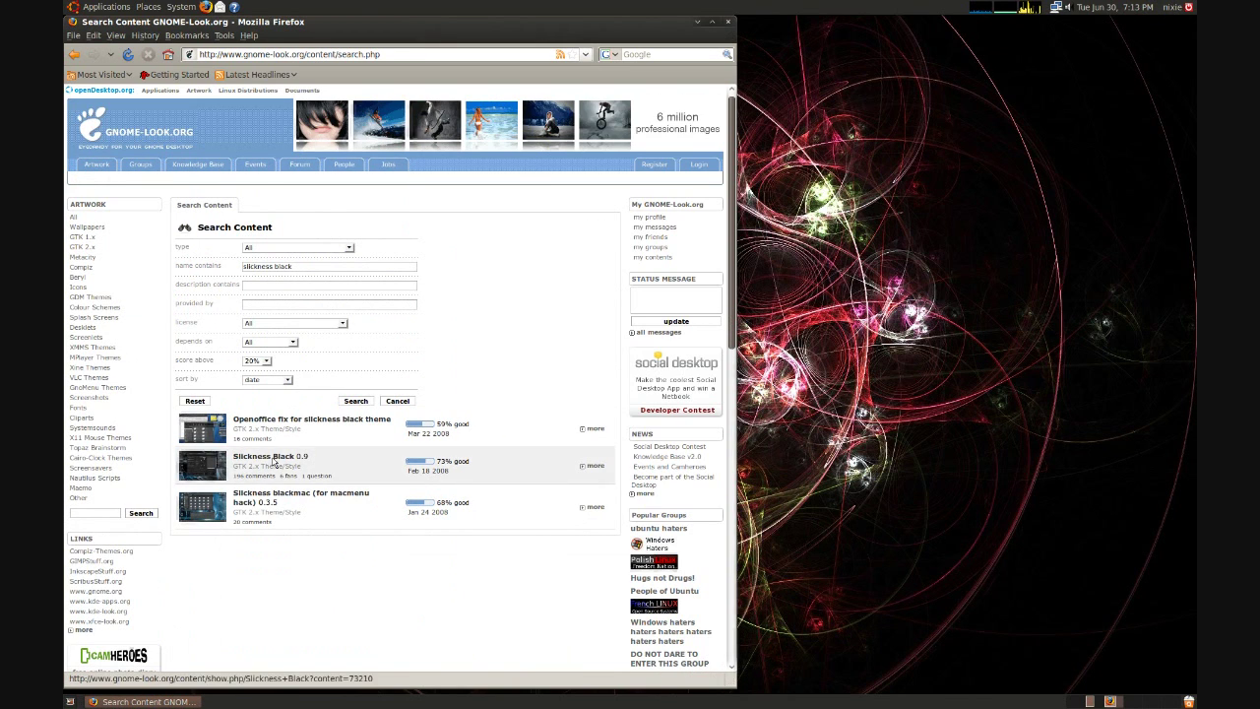
click(276, 459)
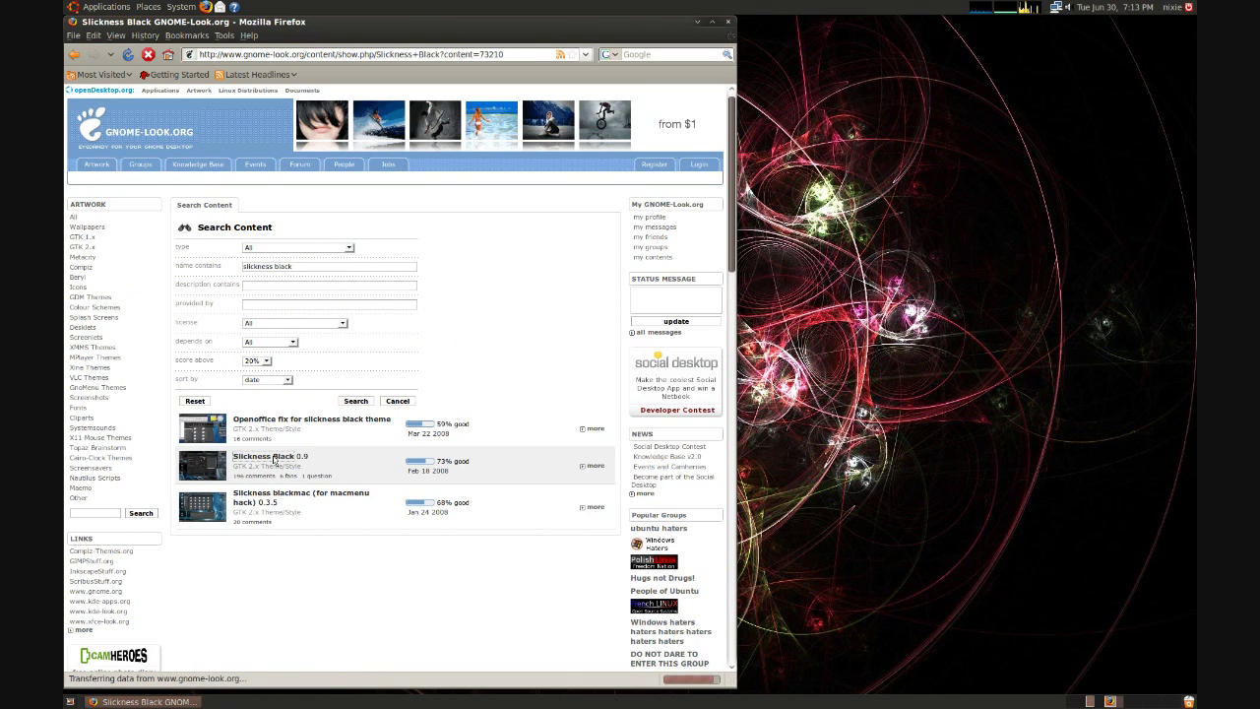
- Download the theme archive 73210-SlicknesS-black.tar.gz into the Desktop folder and close the browser
scroll(273, 459, down, 8)
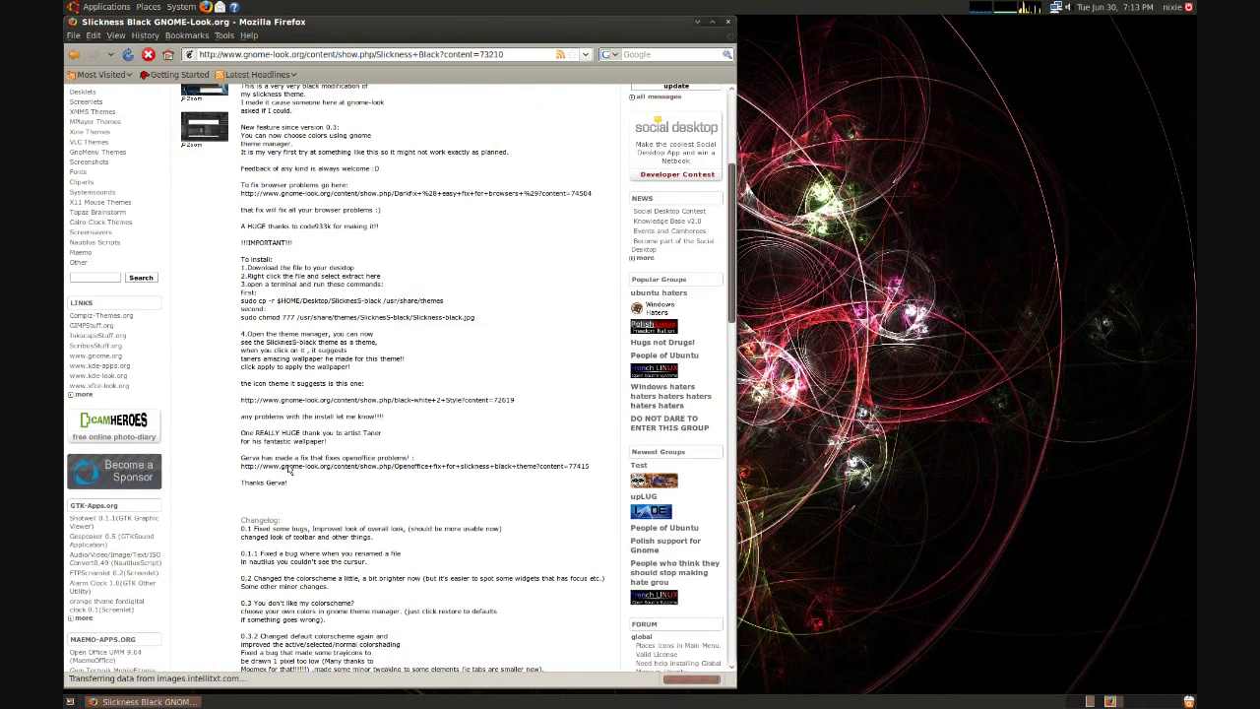
scroll(289, 468, down, 7)
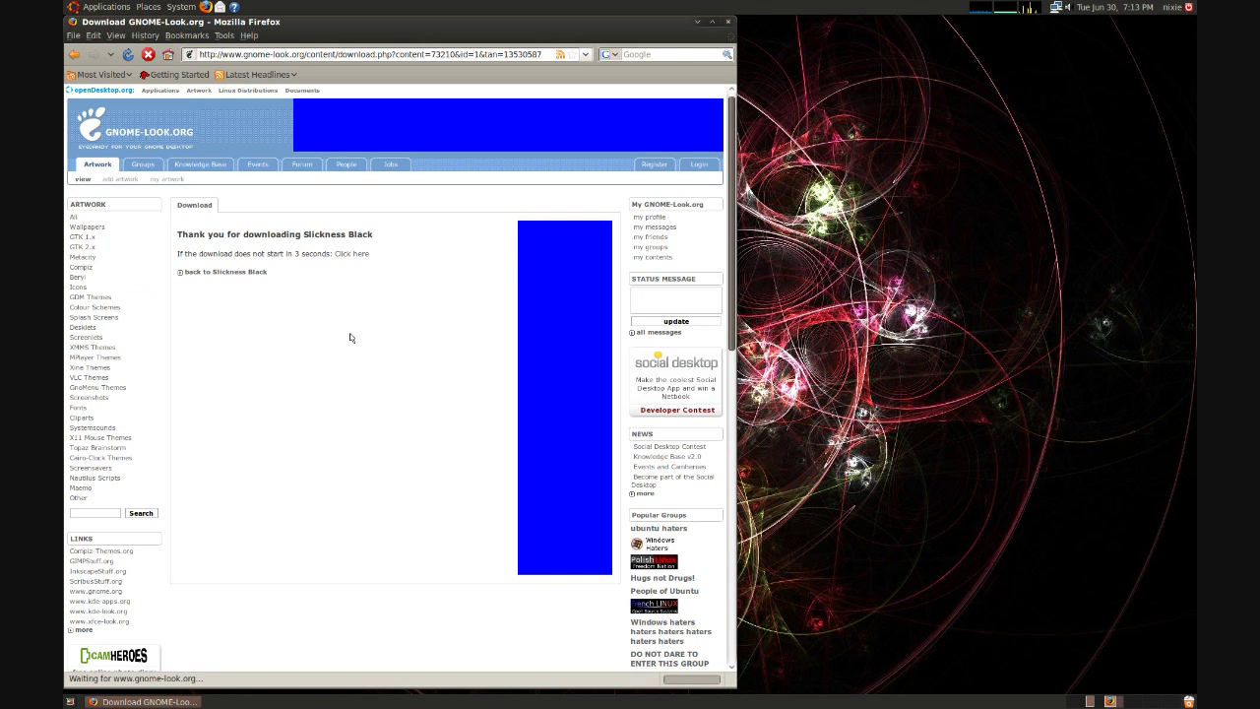
click(414, 450)
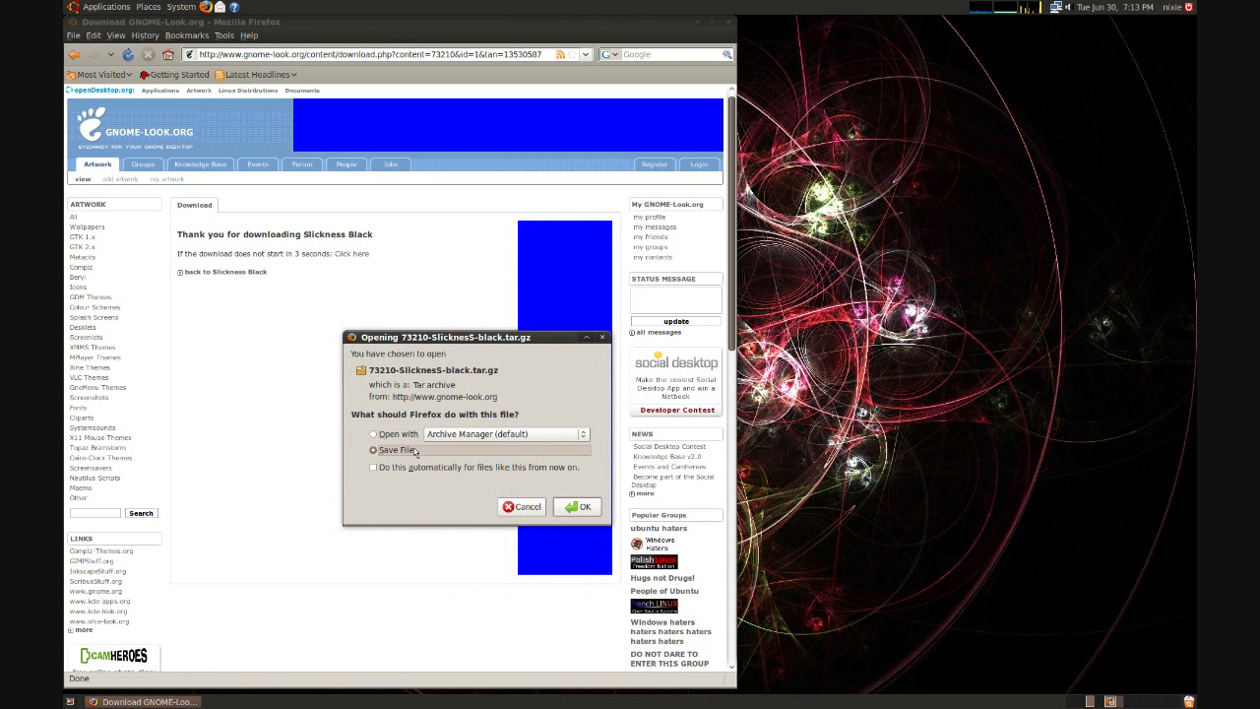
click(577, 508)
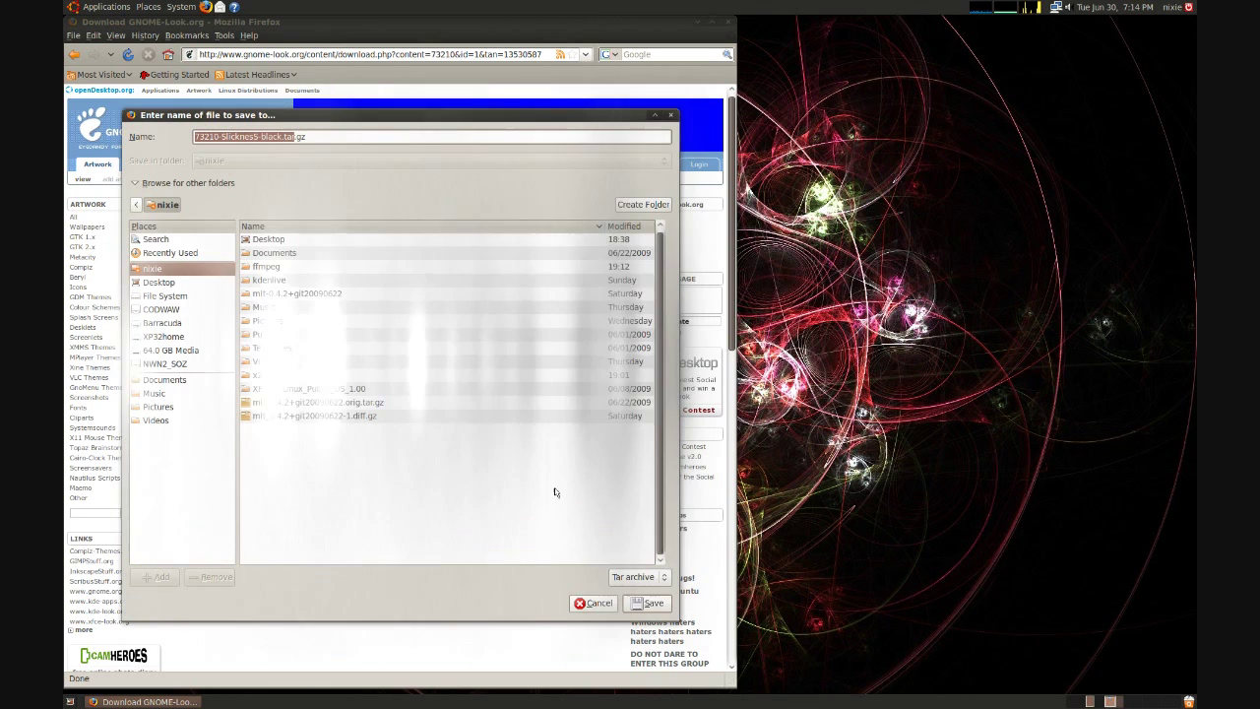
double_click(259, 242)
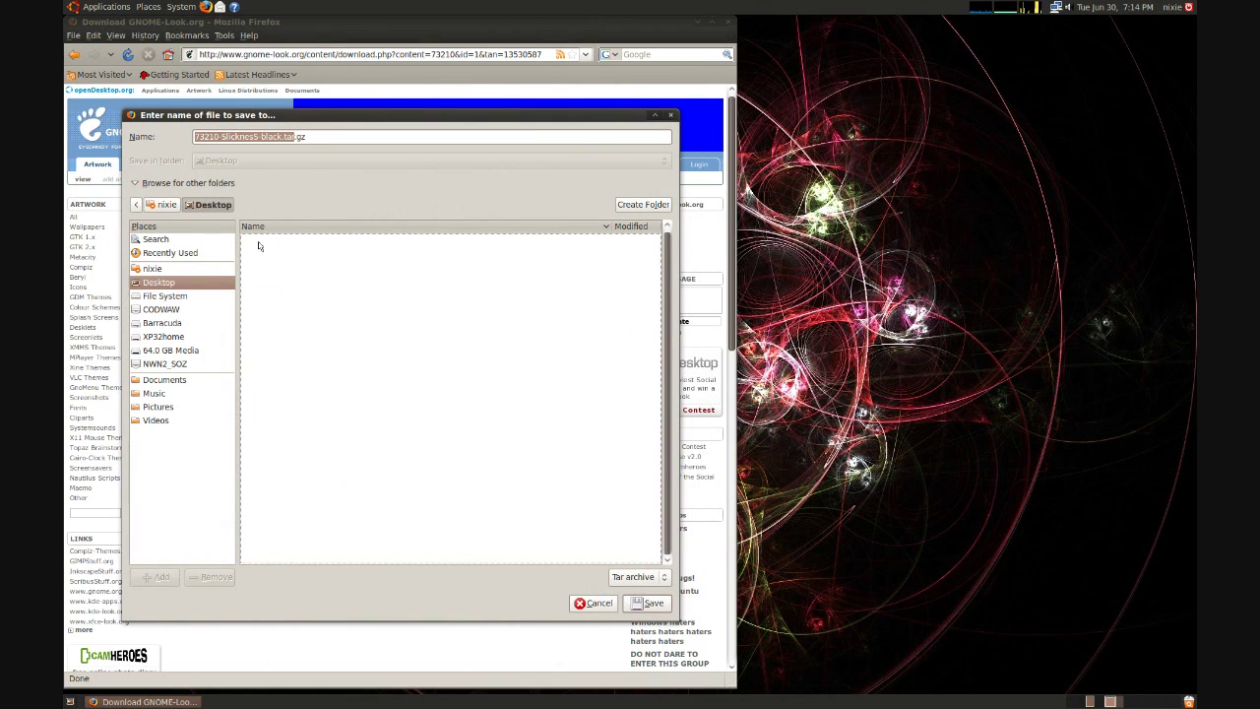
click(650, 602)
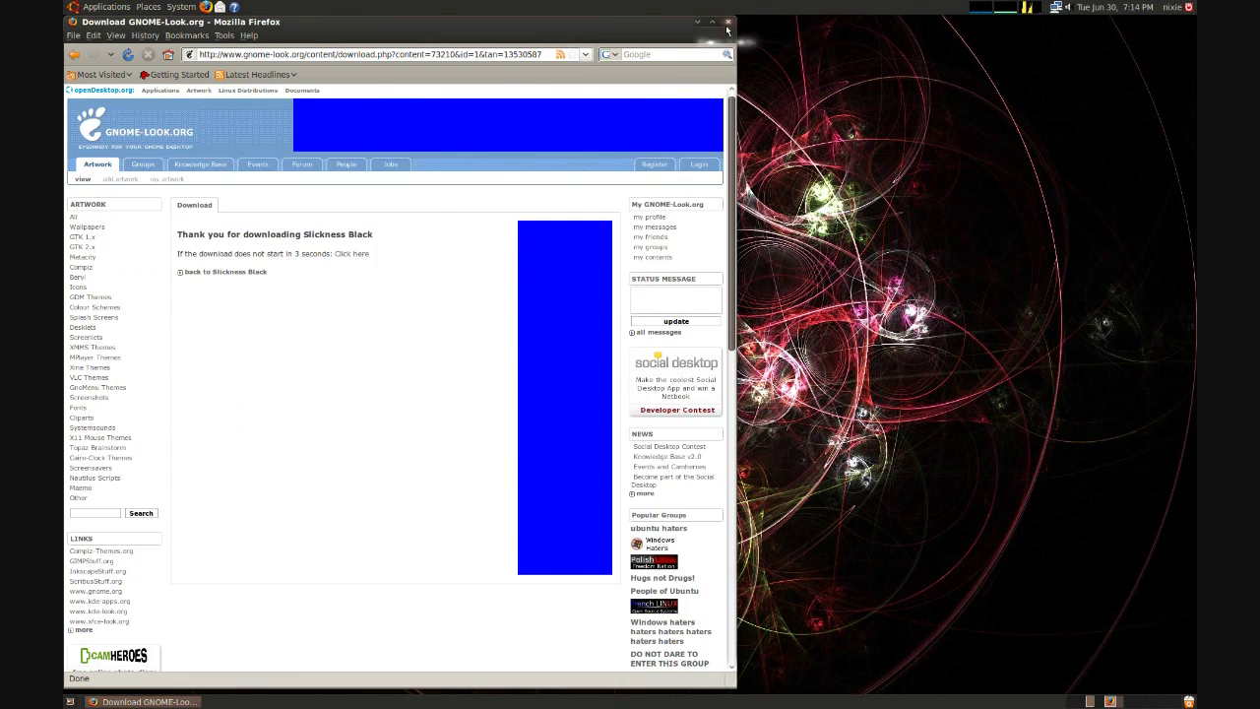
key(ctrl+q)
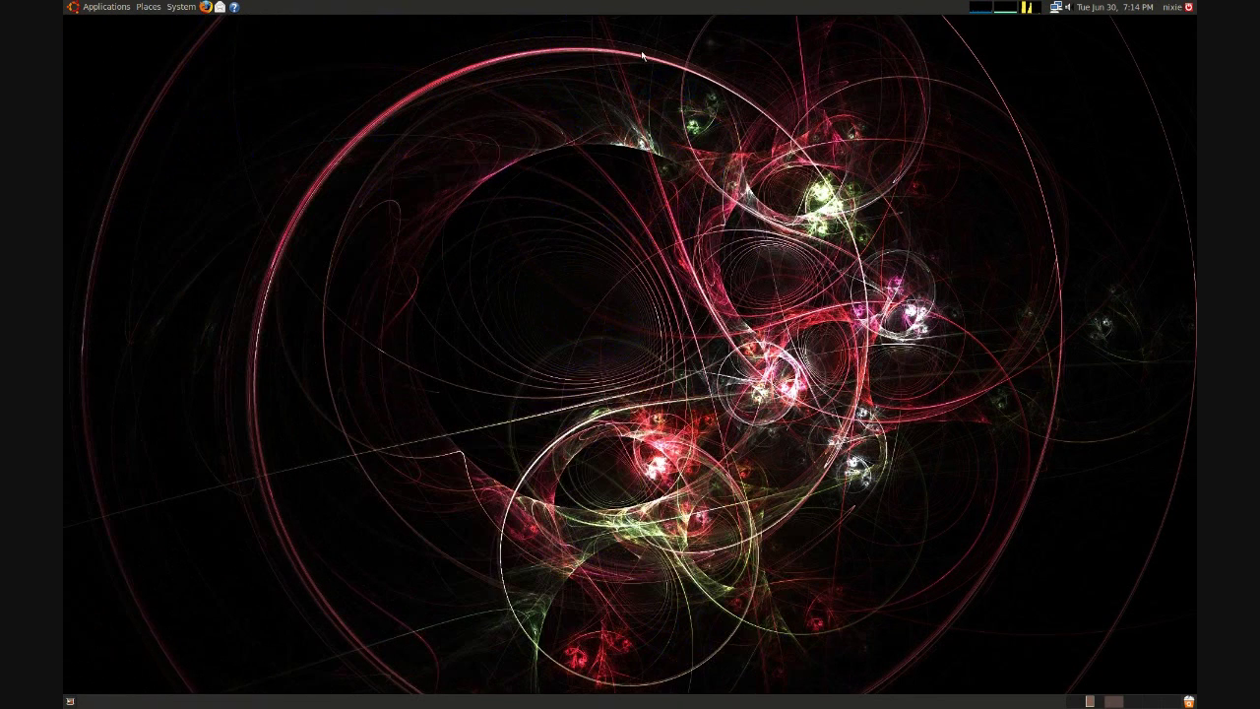
- Open the Desktop folder in the file browser and extract 73210-SlicknesS-black.tar.gz there
click(147, 7)
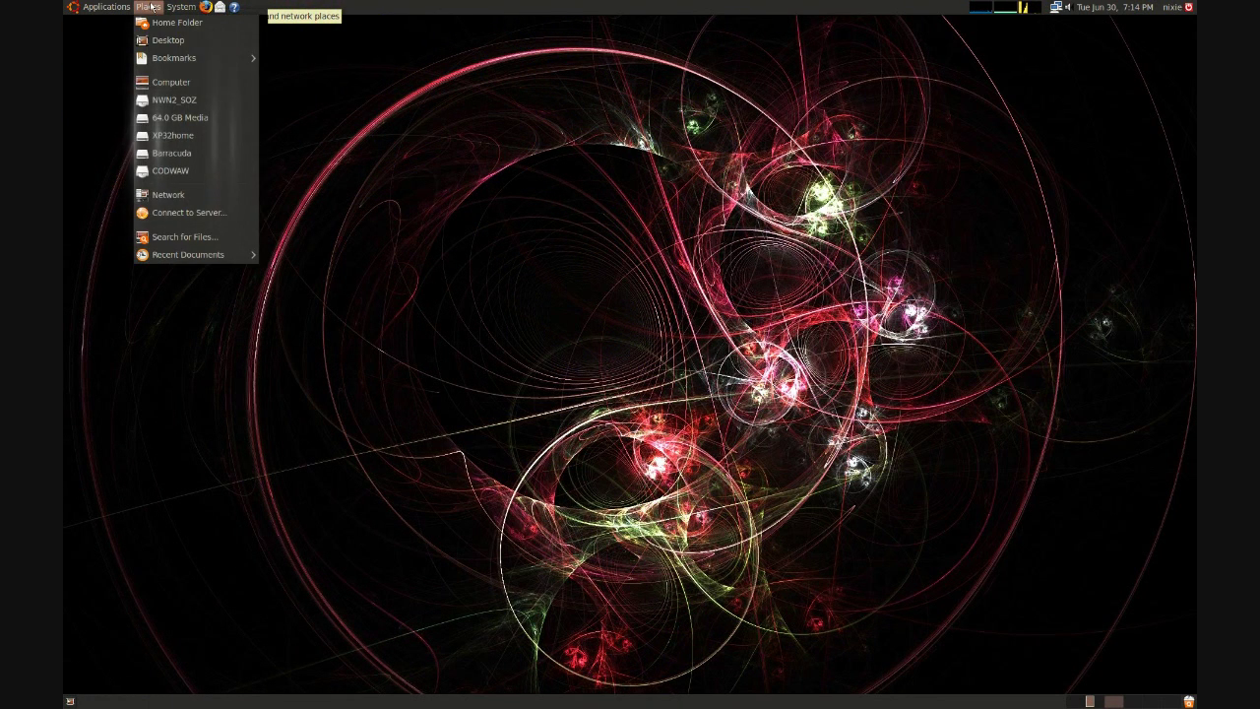
click(167, 39)
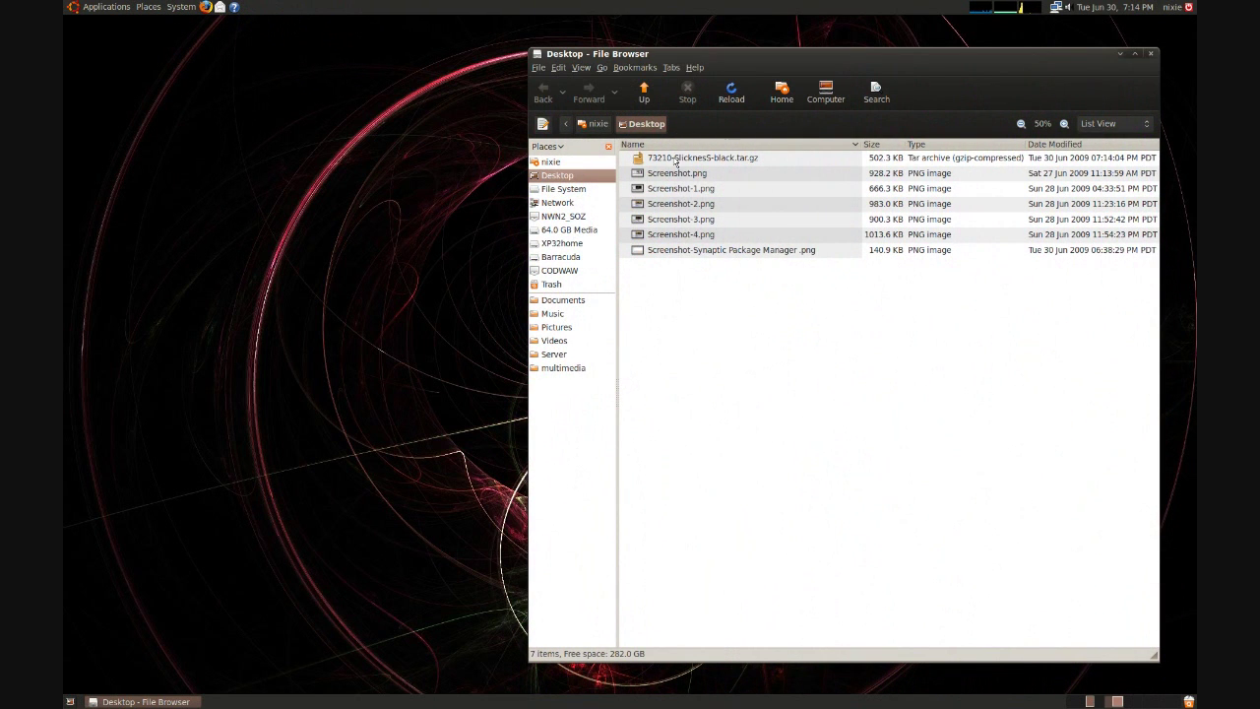
right_click(677, 160)
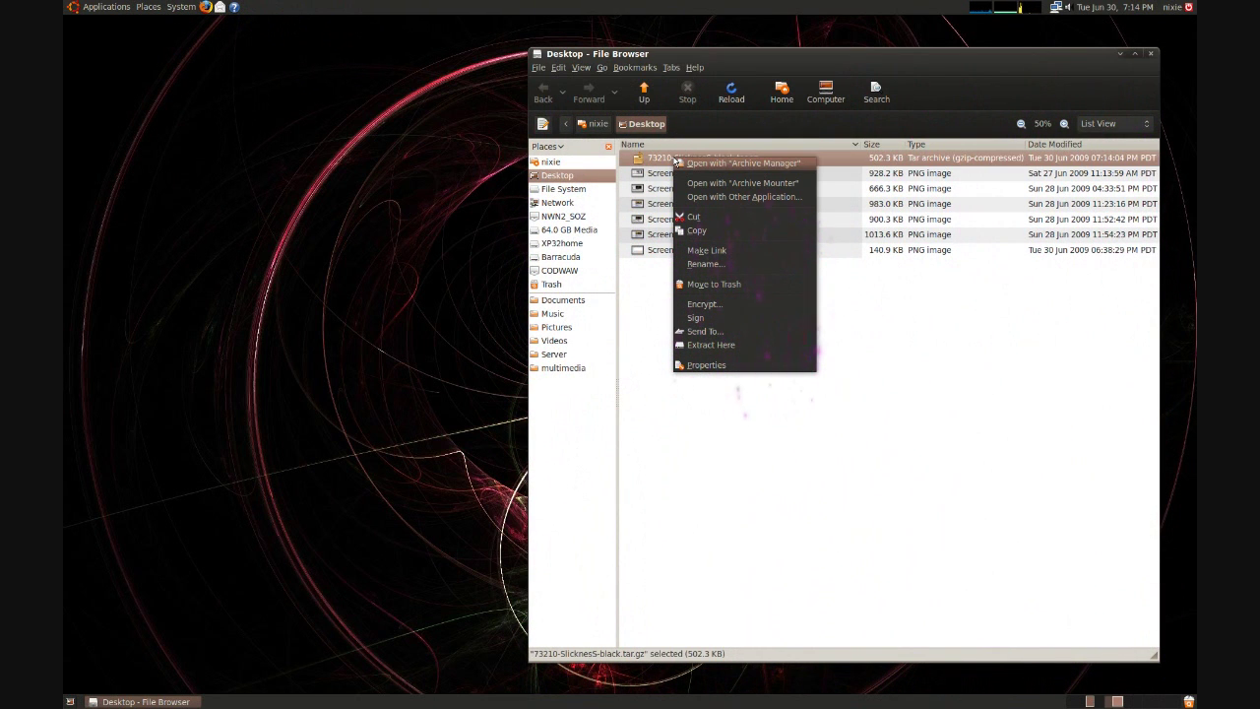
click(724, 346)
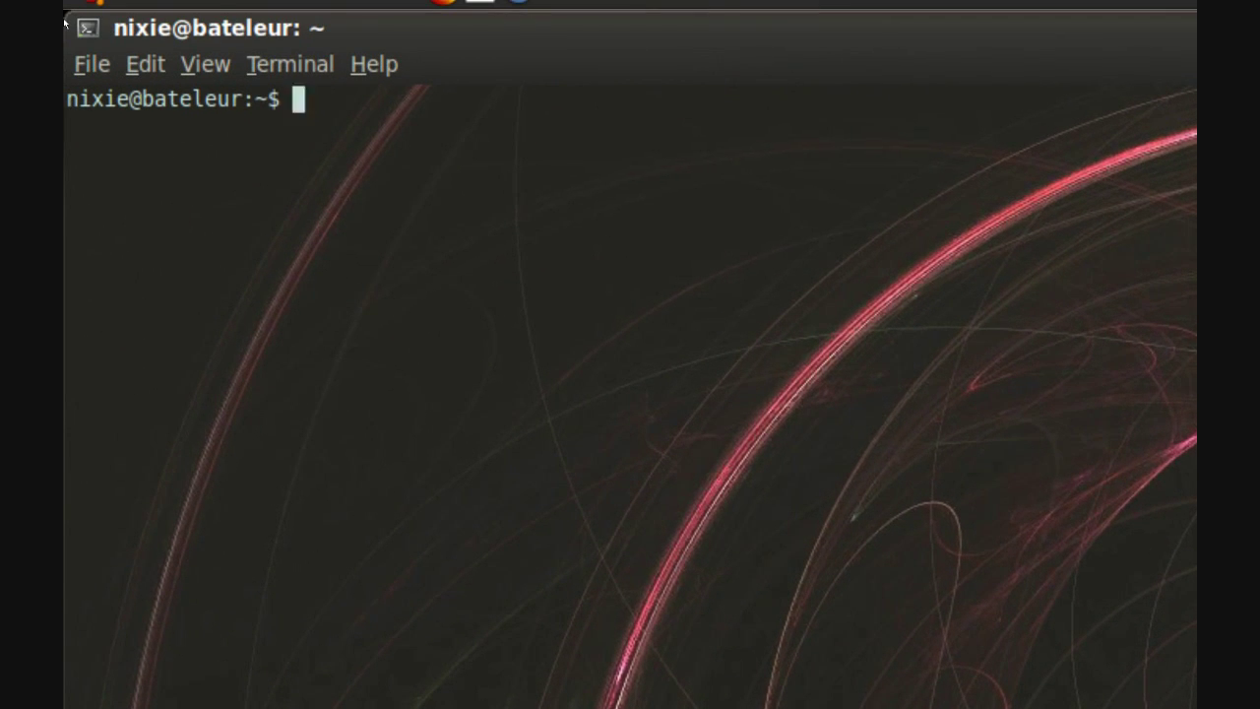
- In the terminal, copy the extracted theme folder system-wide with "sudo cp -r $HOME/Desktop/SlicknesS-black /usr/share/themes"
text(udo cp -r)
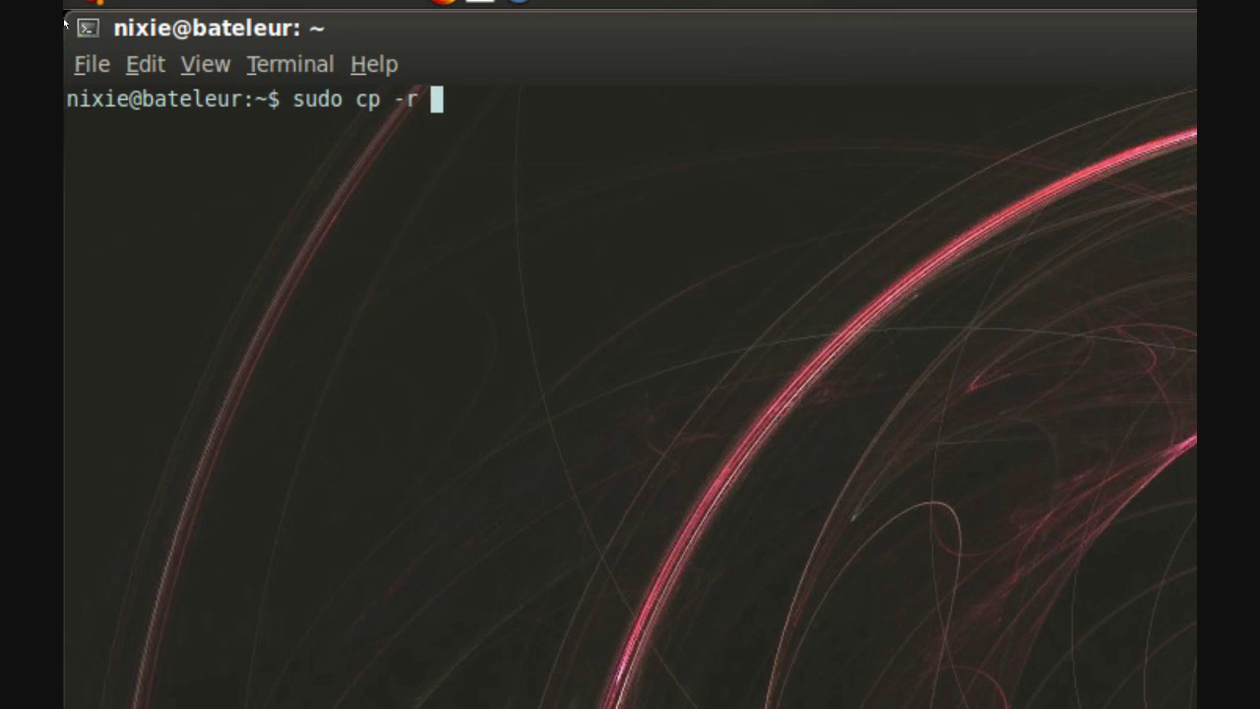
text( $HOME)
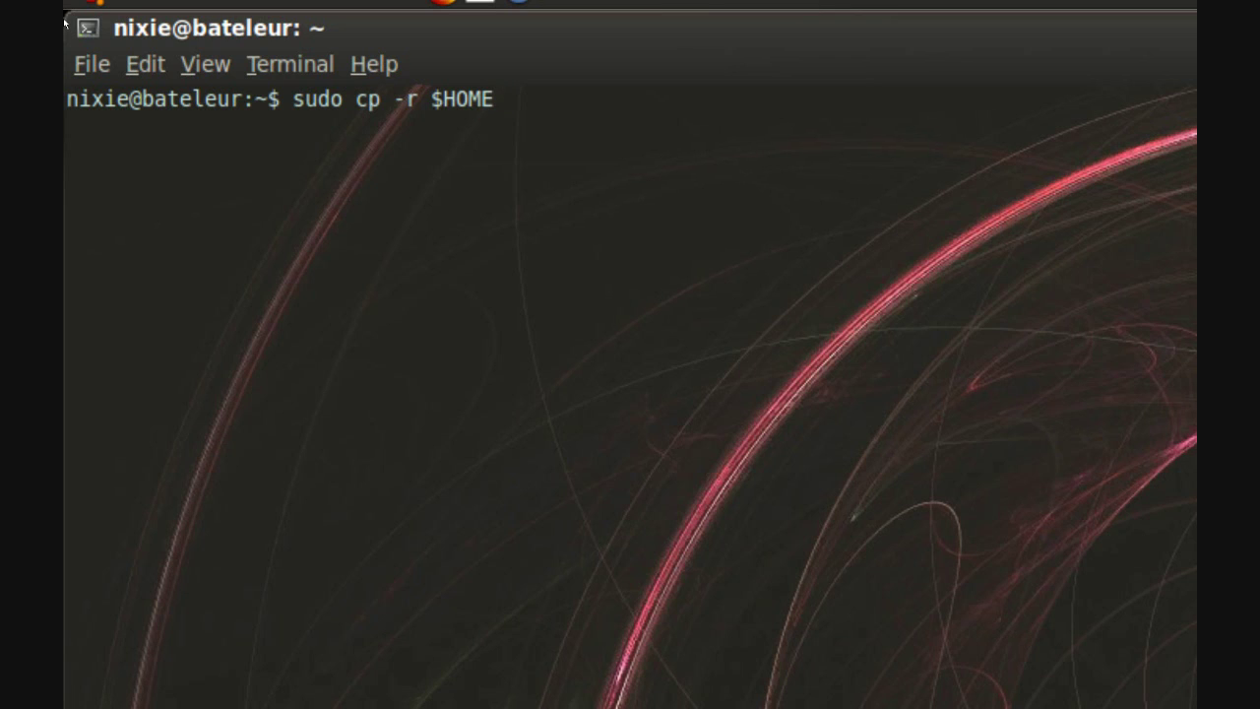
text(/Desk)
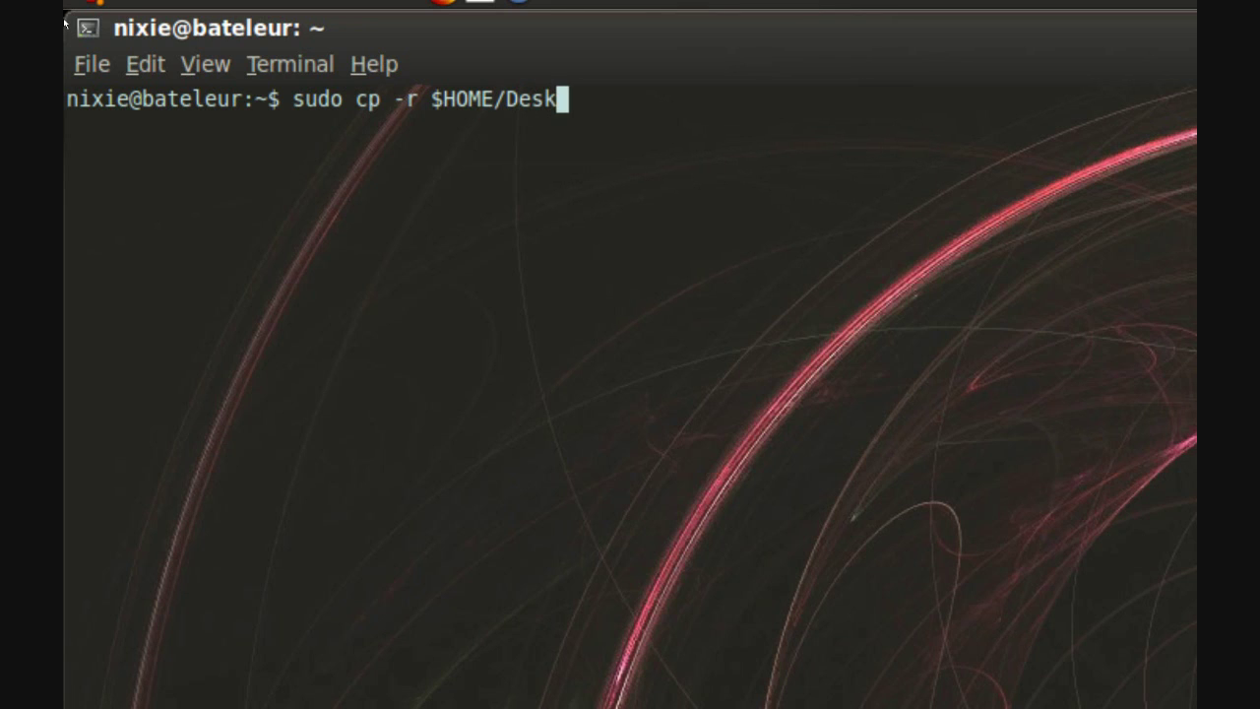
text(top/S)
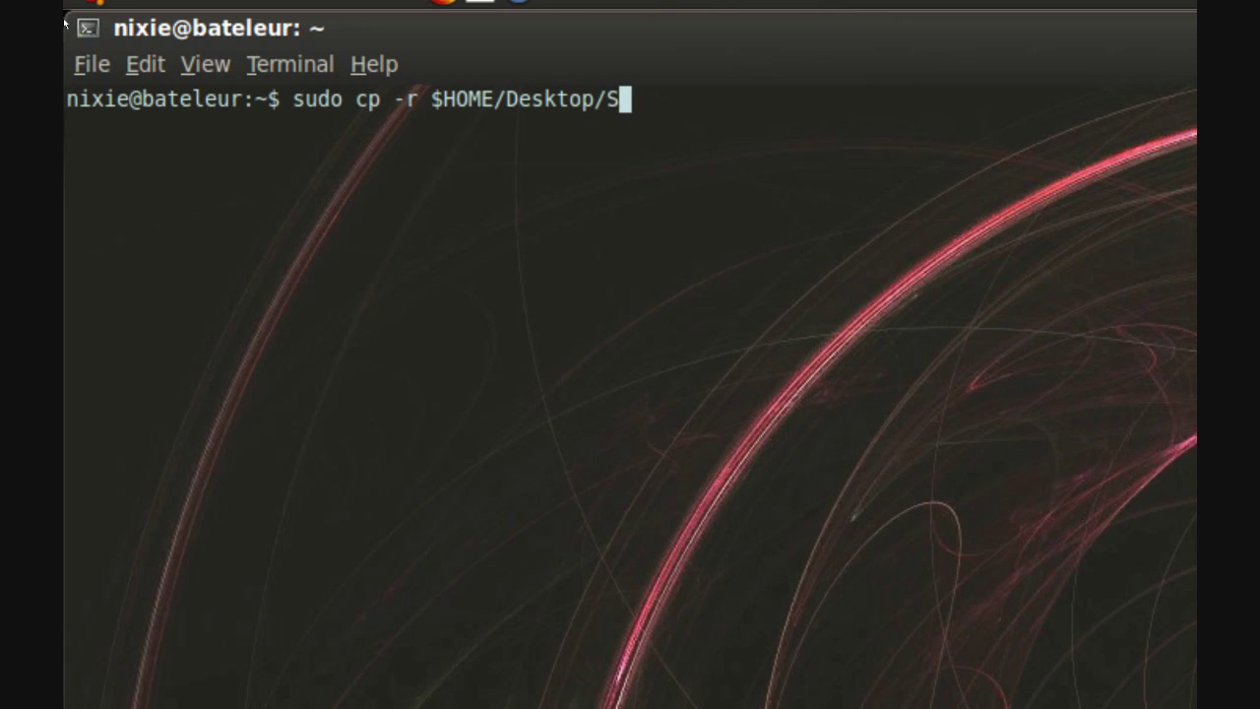
text(lickne)
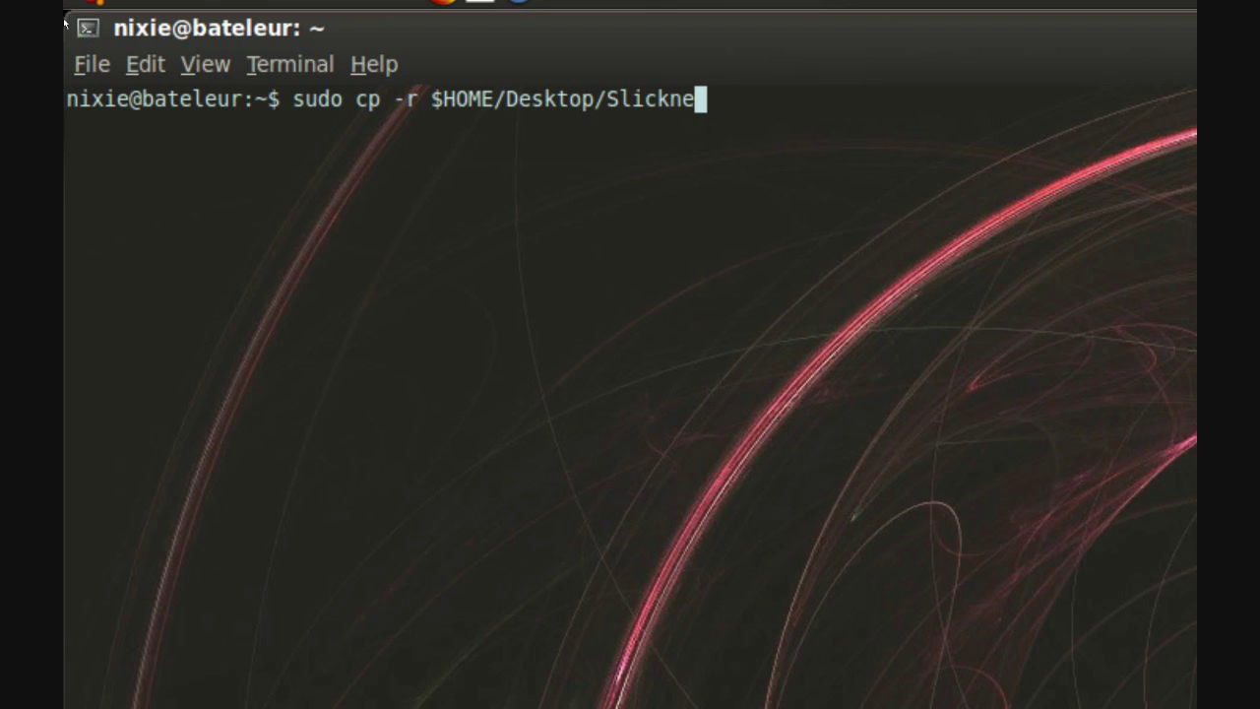
text(sS-bla)
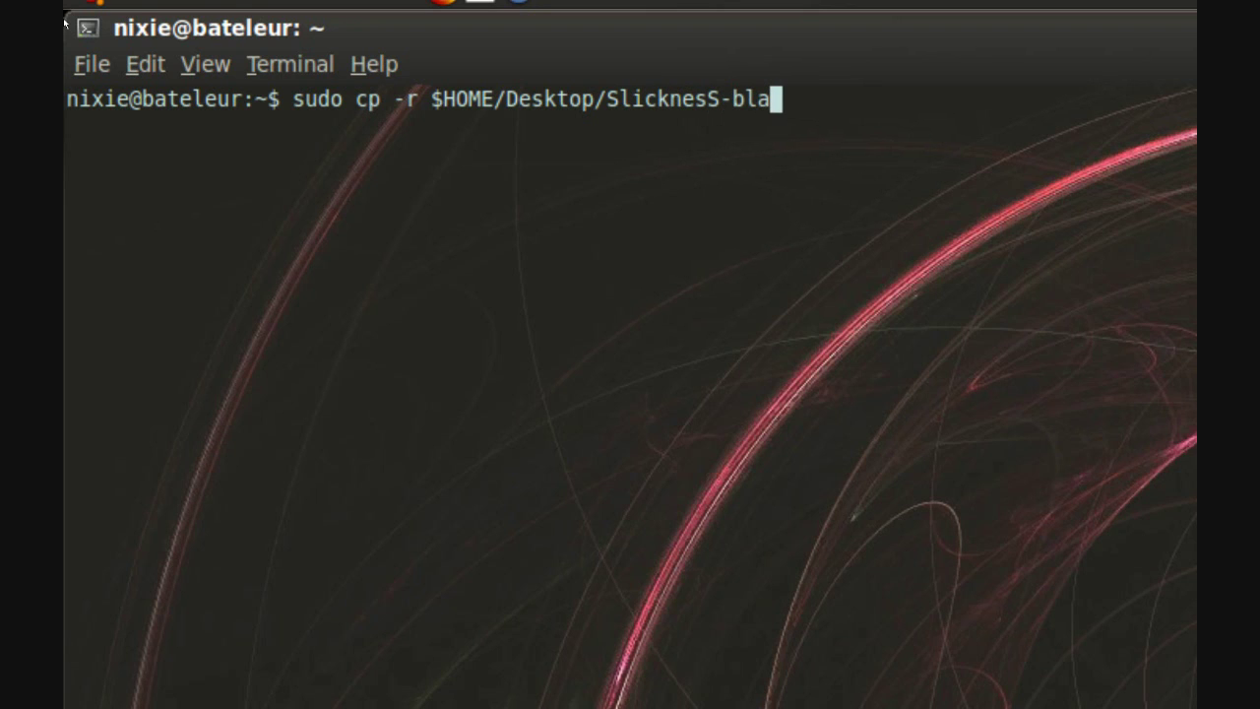
text(ck /usr)
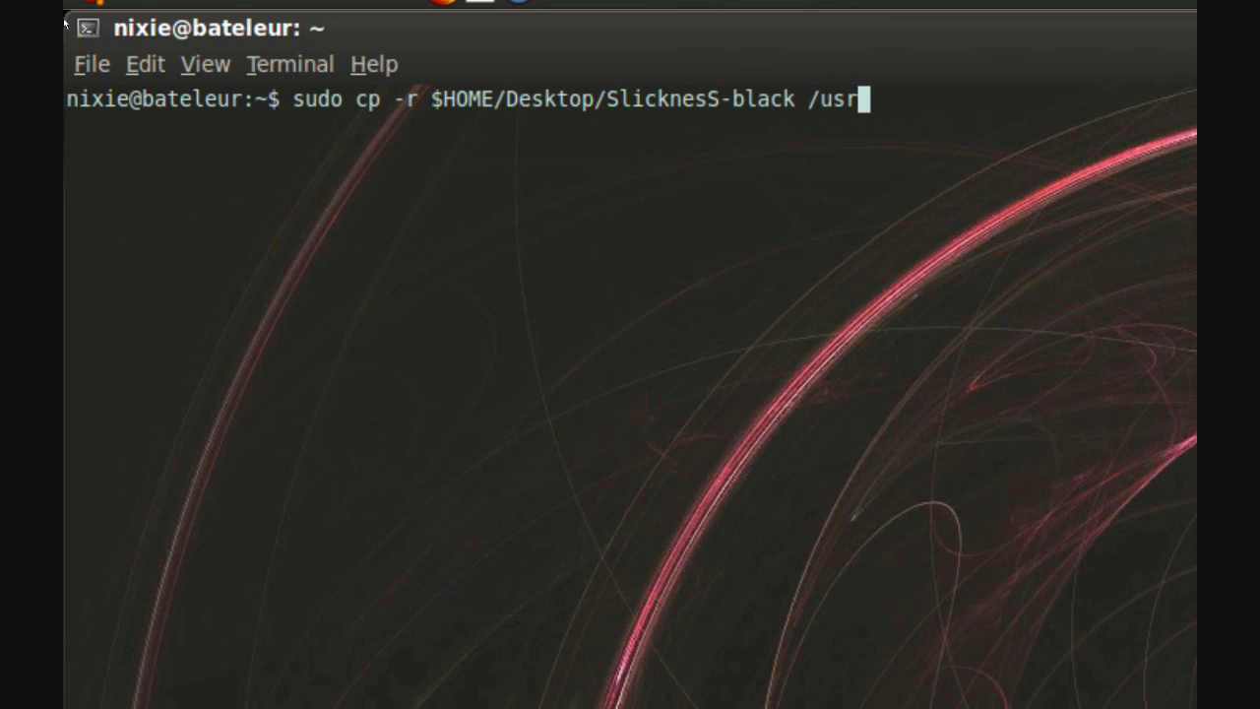
text(/share/them)
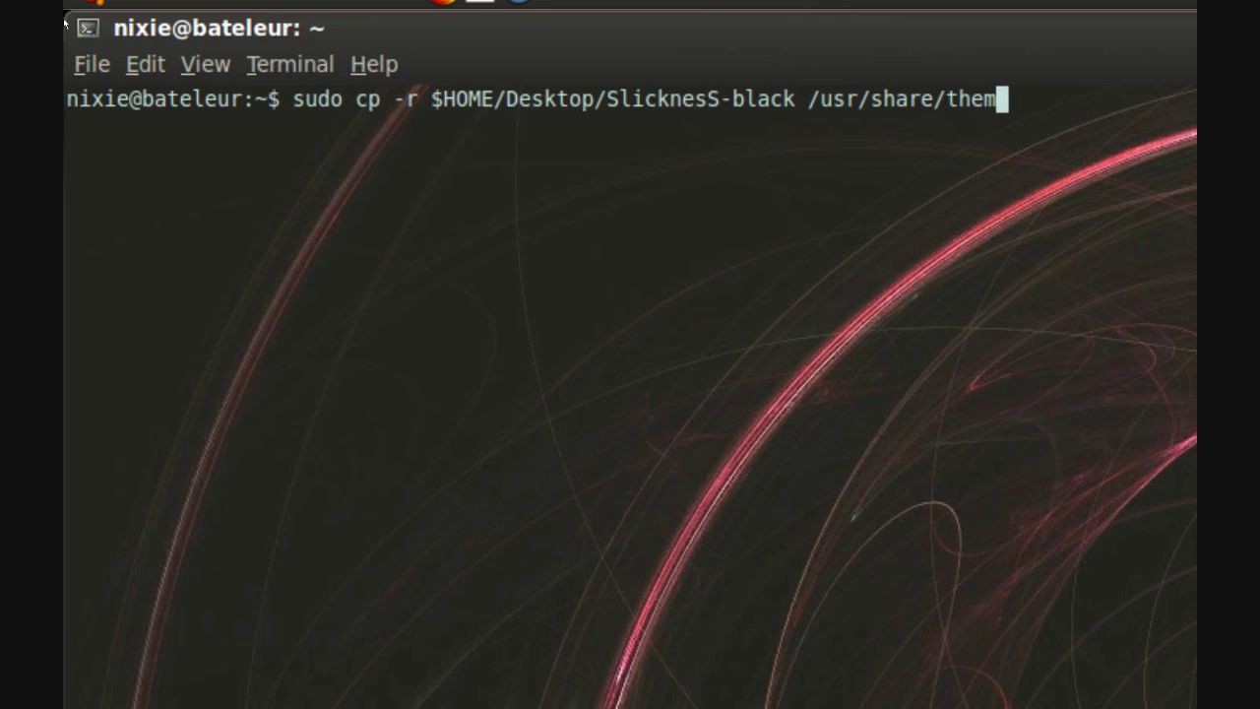
text(es)
key(Return)
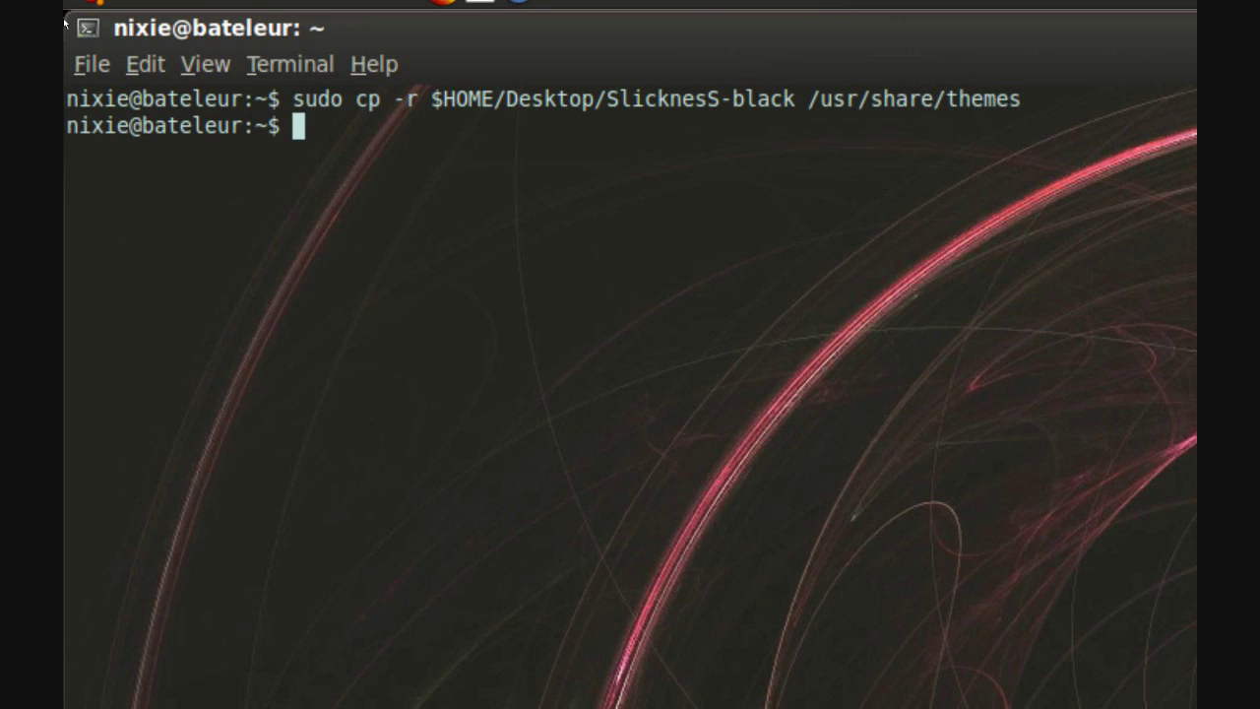
- Set the theme wallpaper's permissions by running "sudo chmod 755 /usr/share/themes/SlicknesS-black/Slickness-black.jpg"
text(sudo chmod 755 /usr/)
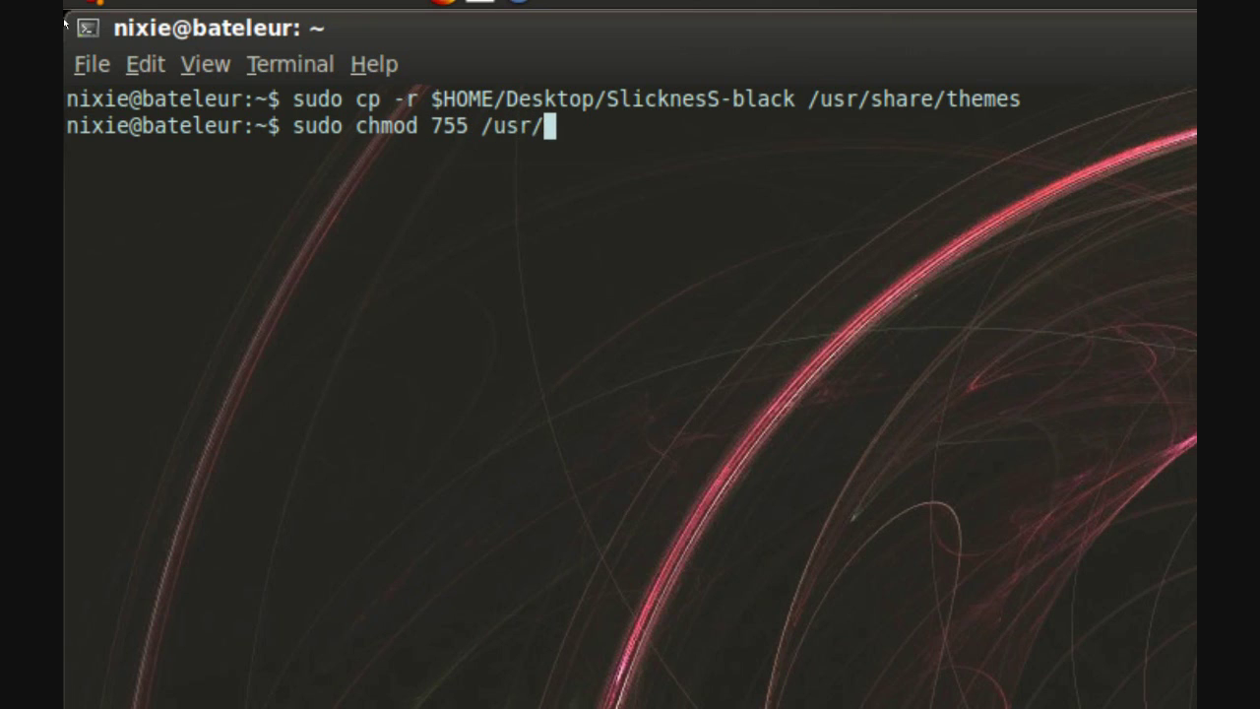
text(share/theme)
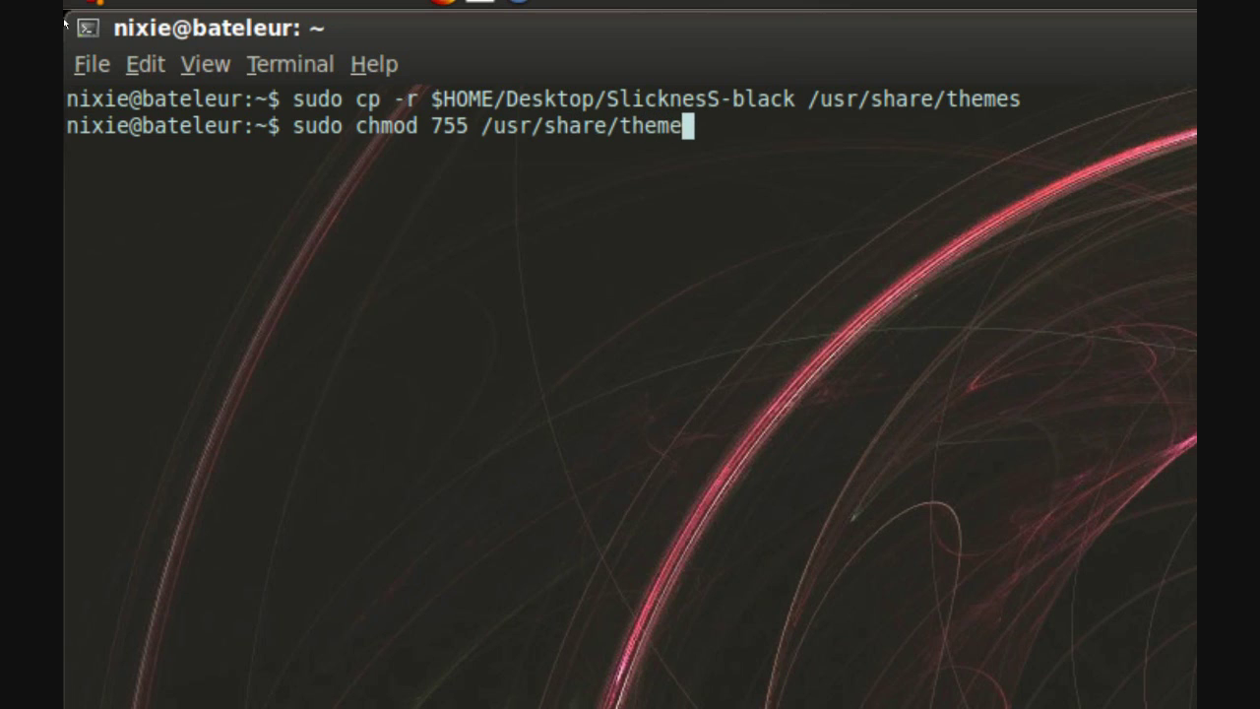
text(s/Slickness)
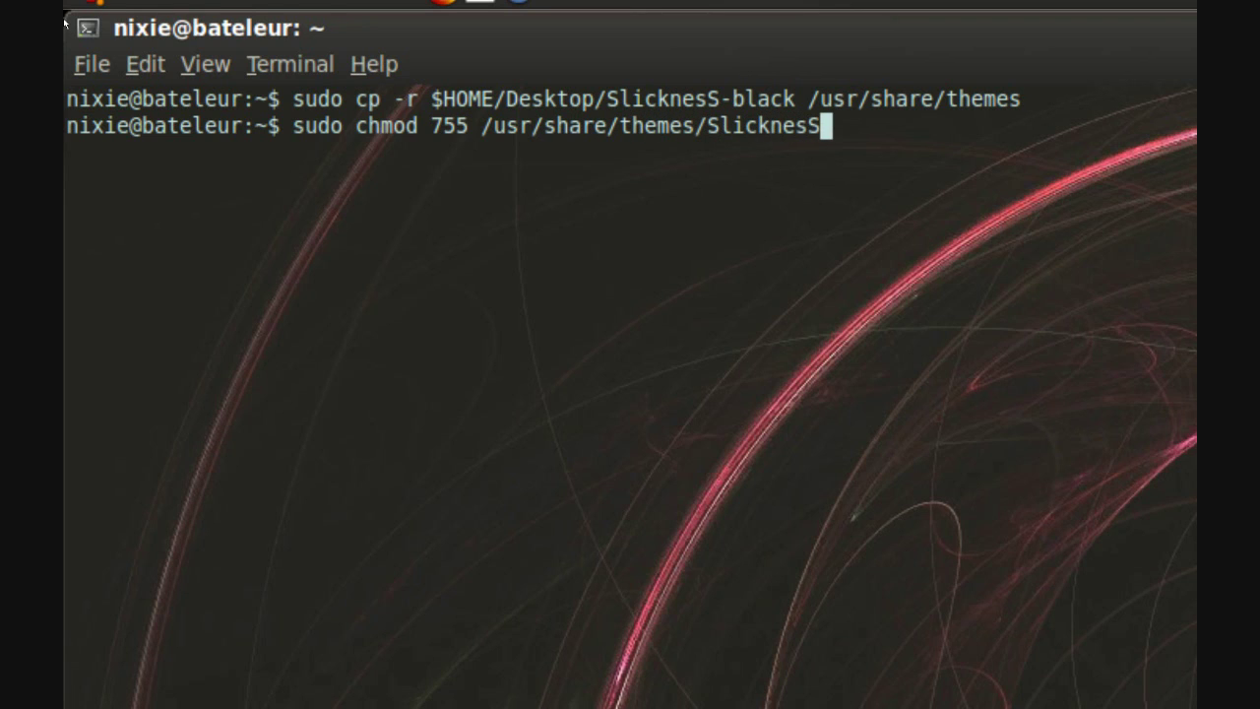
text(-black)
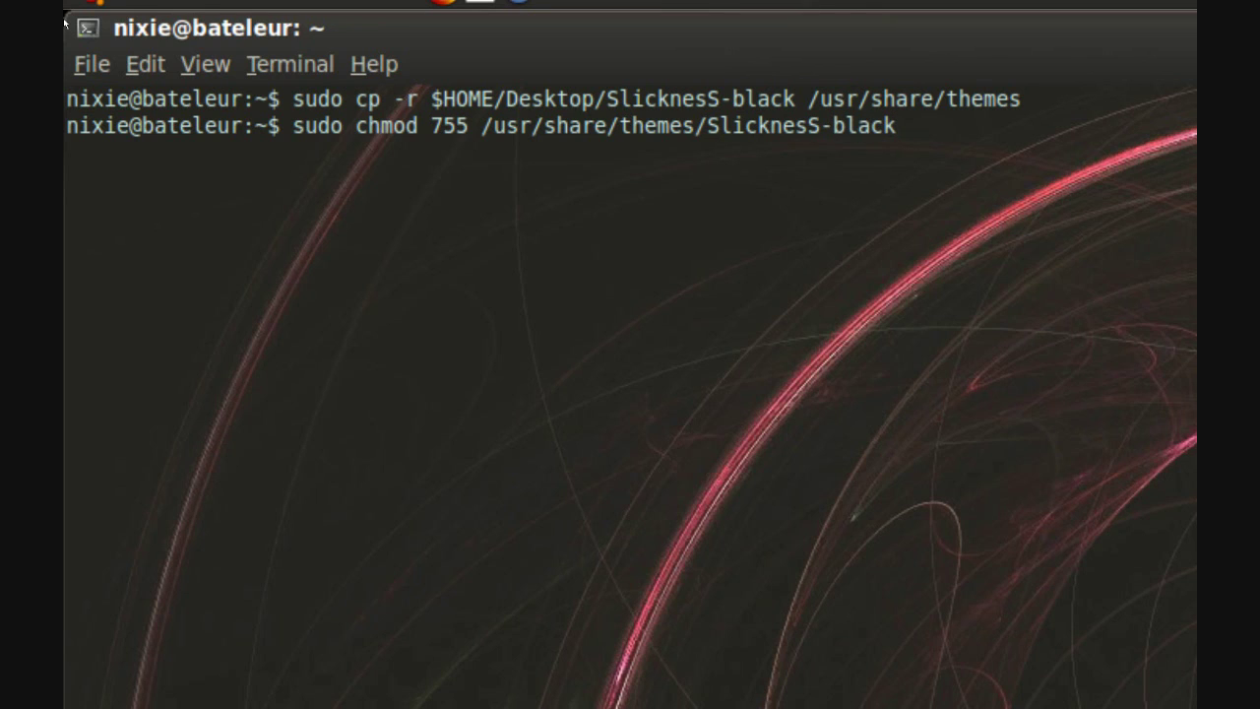
text(/Sli)
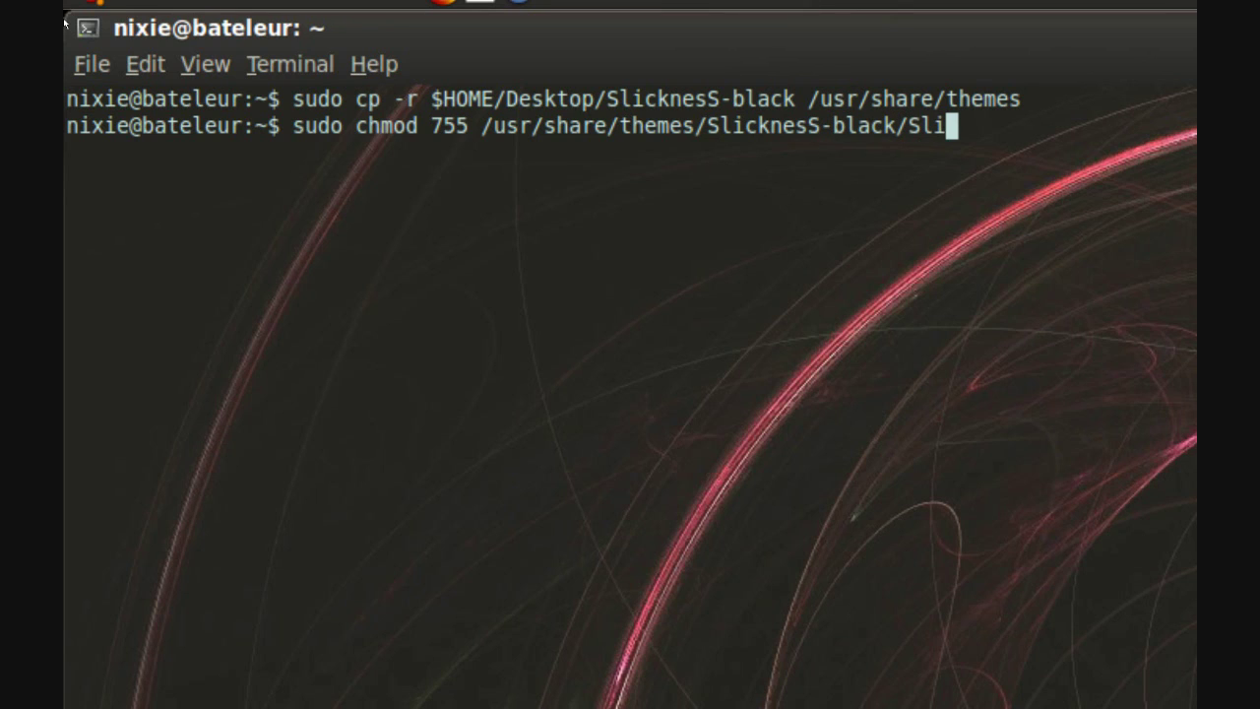
text(ckness-black)
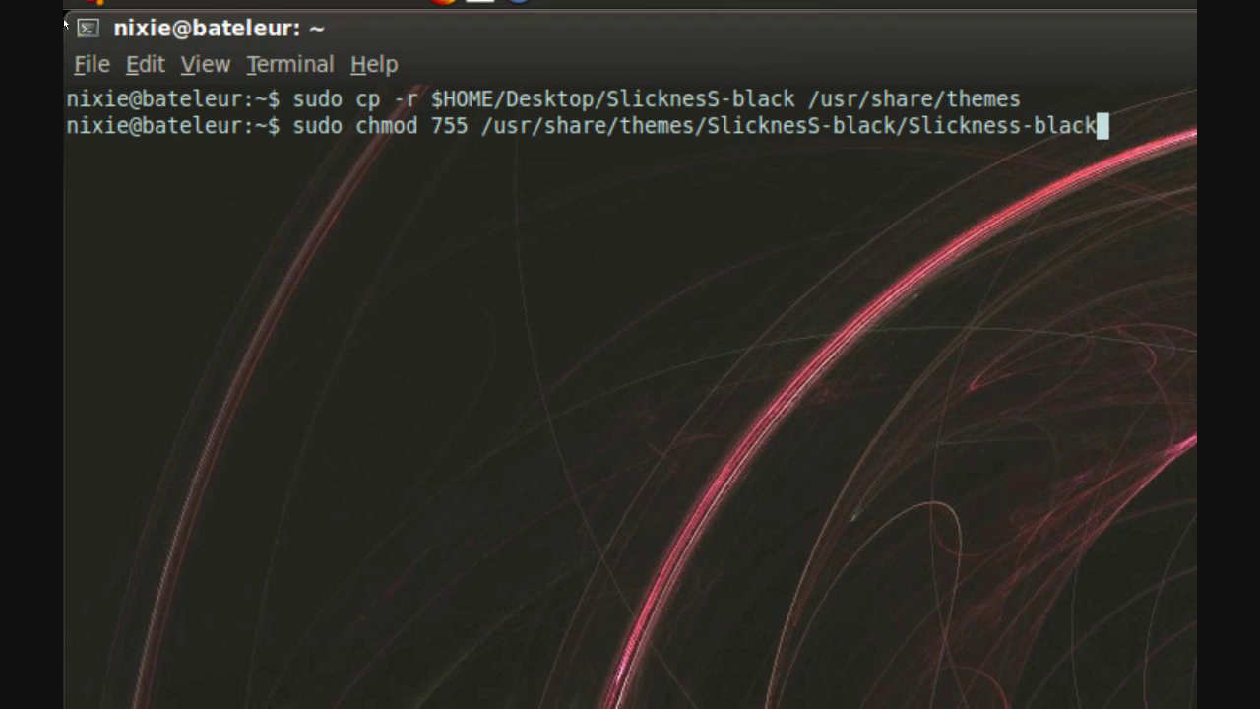
text(.jp)
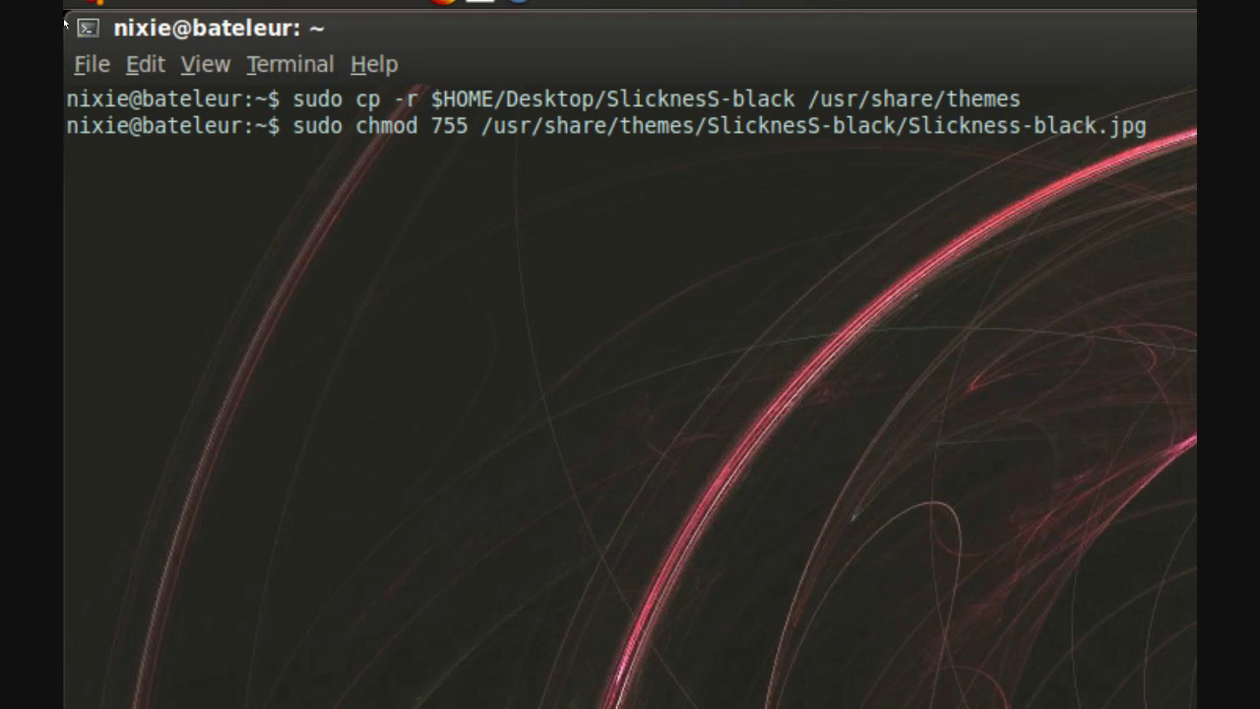
text(g)
key(Return)
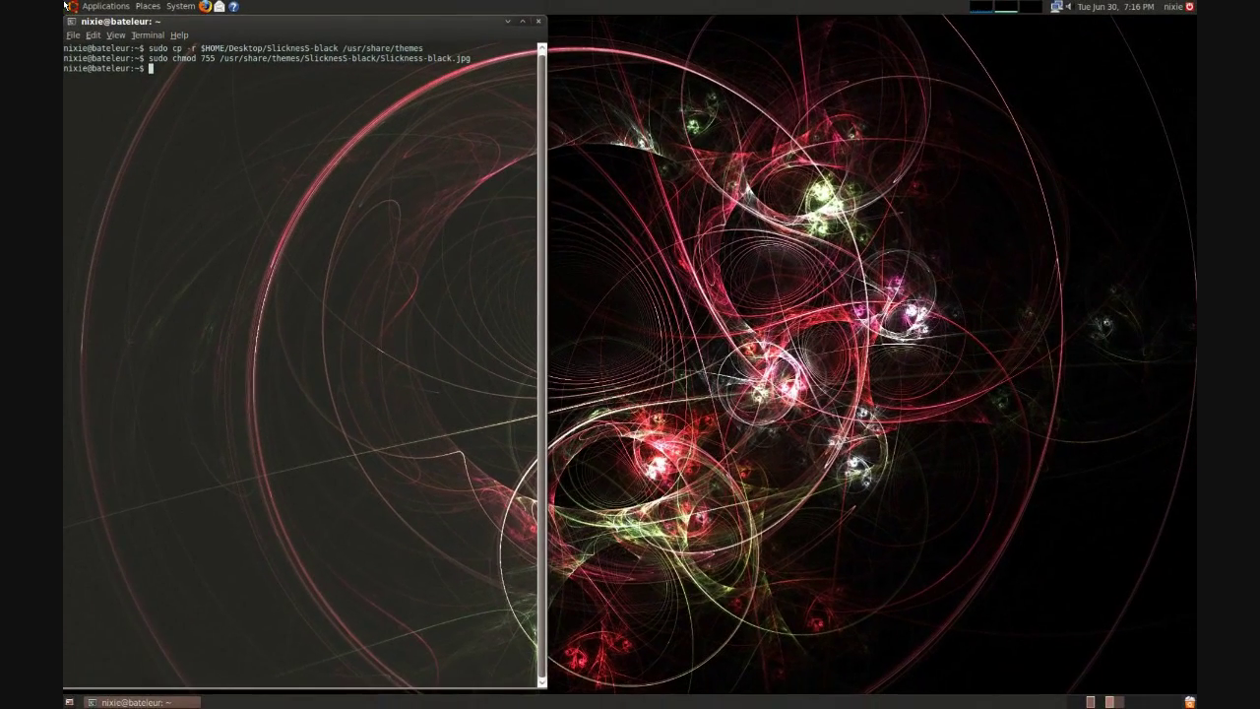
- Open the desktop's Appearance Preferences and apply the SlicknesS-black theme
click(181, 6)
mouse_move(224, 24)
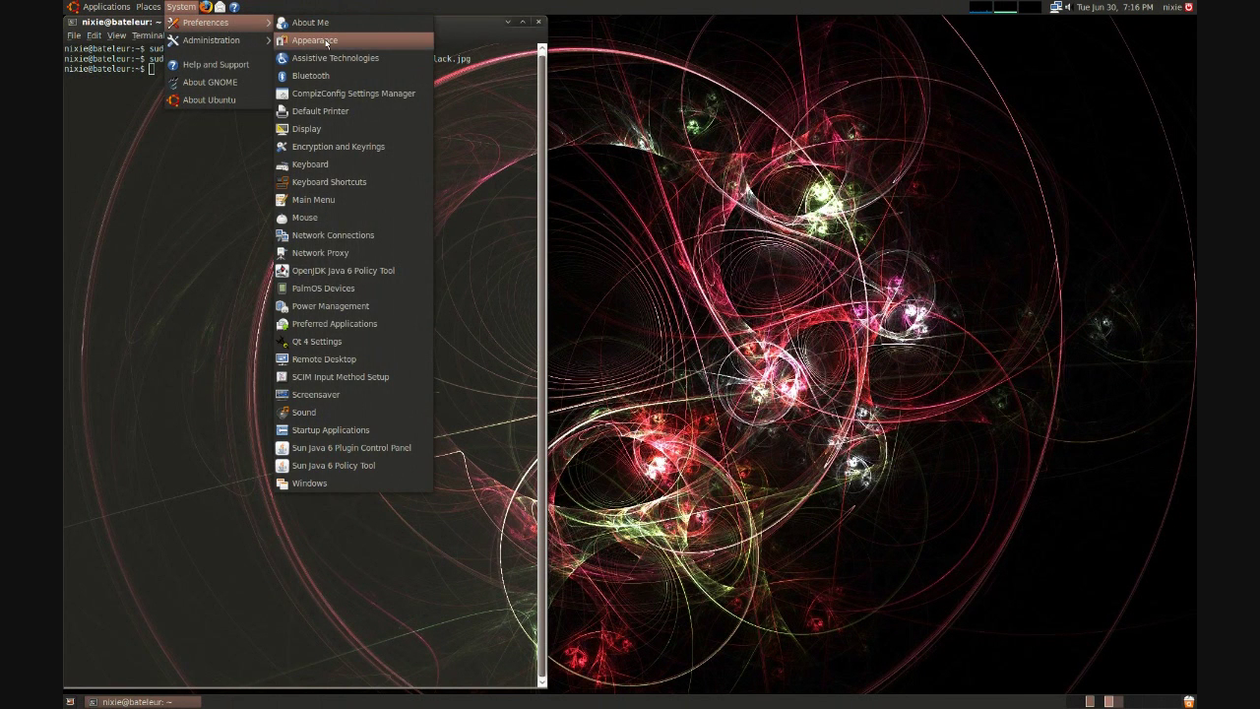
click(317, 40)
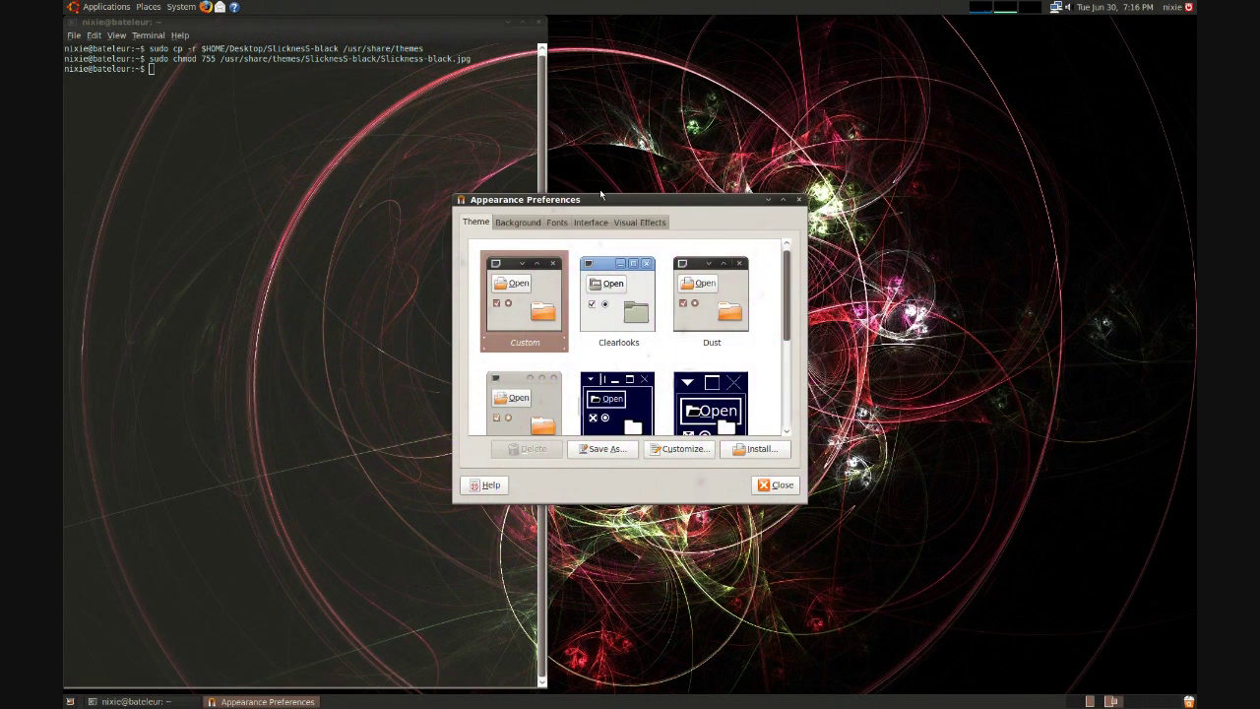
scroll(788, 305, down, 4)
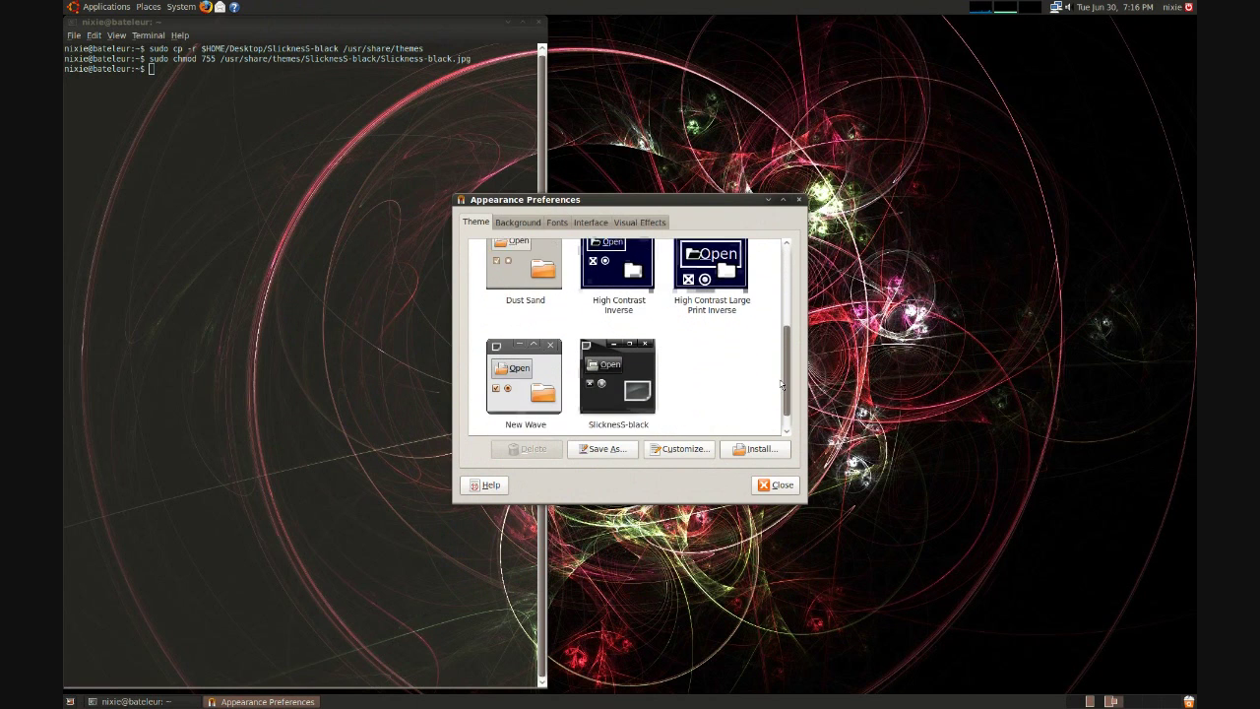
click(612, 351)
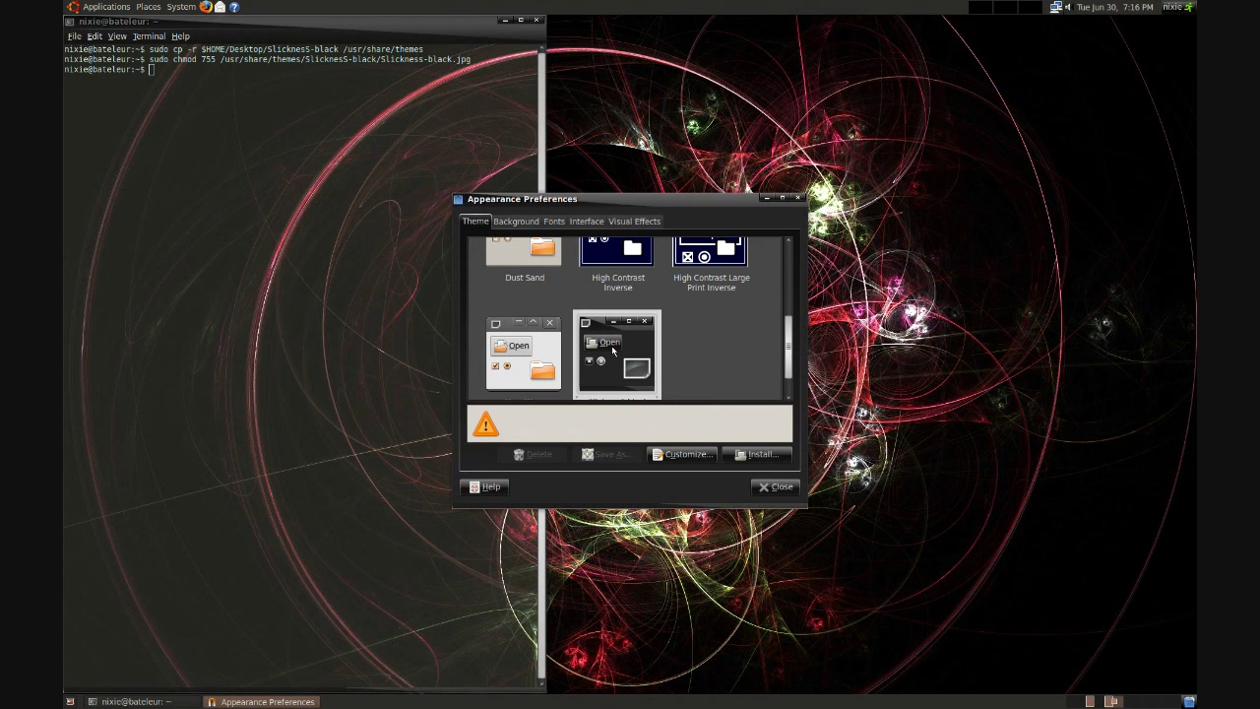